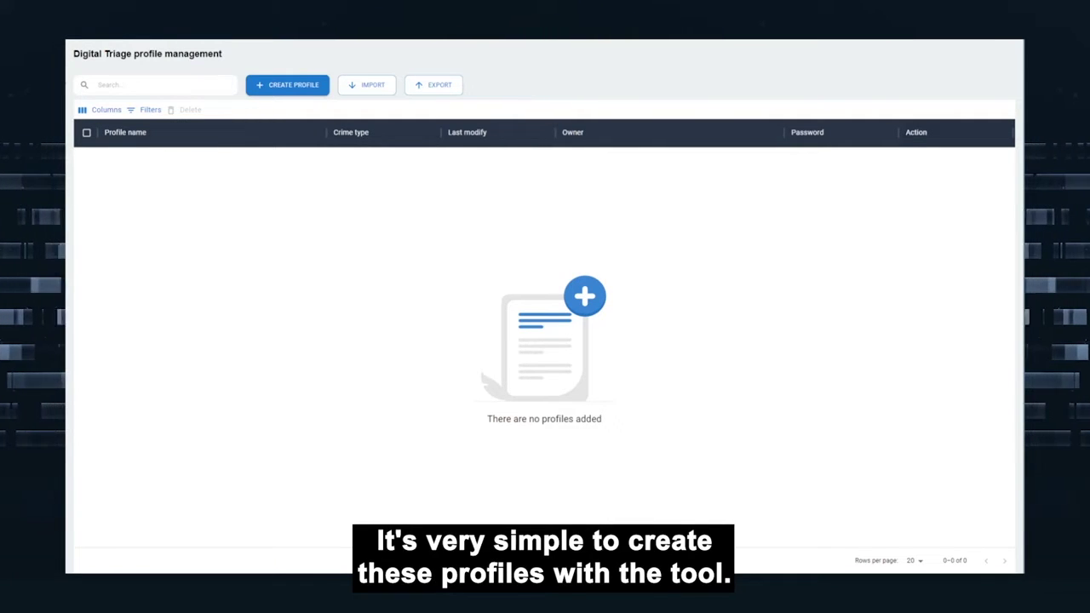
Create the 'Drug dealing' profile displayed as Illicit Drugs, Active, Narcotics, with owner details.
{"action": "left_click", "coordinate": [292, 86]}
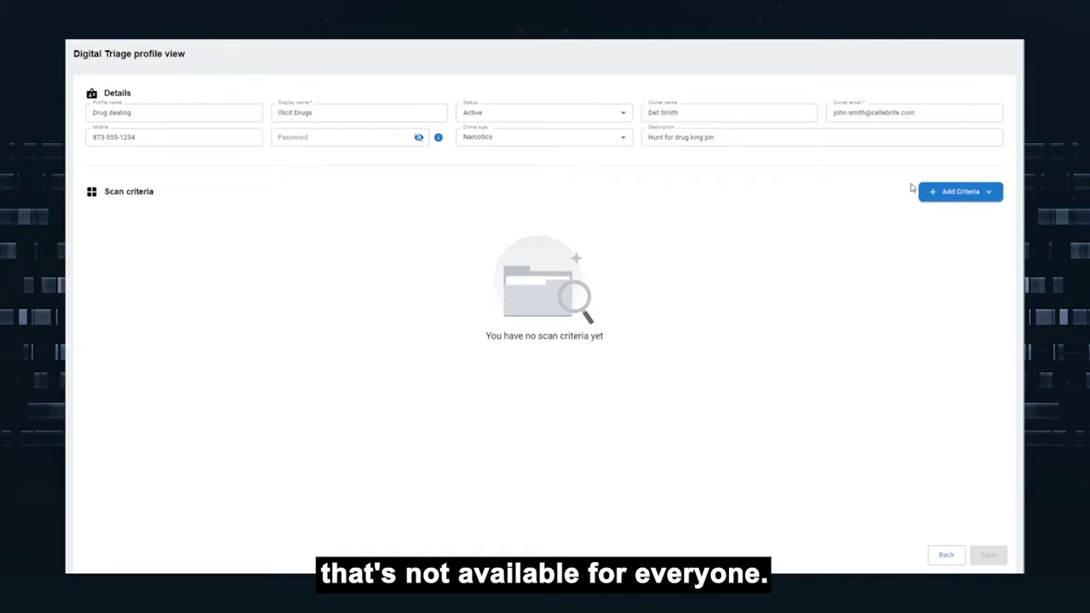
{"action": "left_click", "coordinate": [955, 197]}
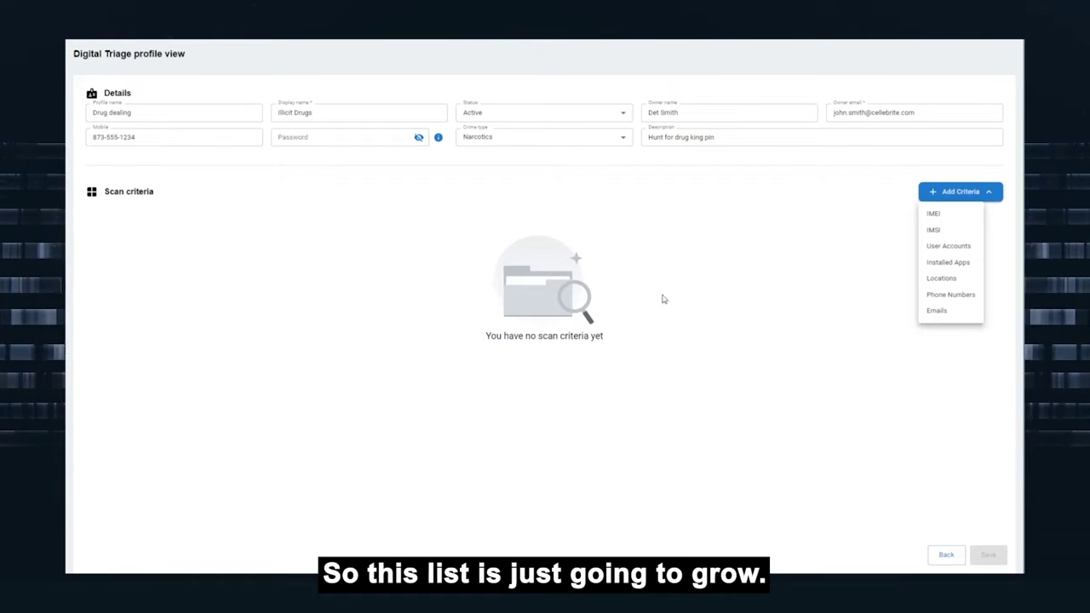
Add an IMEI criterion with the suspect's IMEI, Major severity and description 'Suspected King Pin'.
{"action": "left_click", "coordinate": [937, 214]}
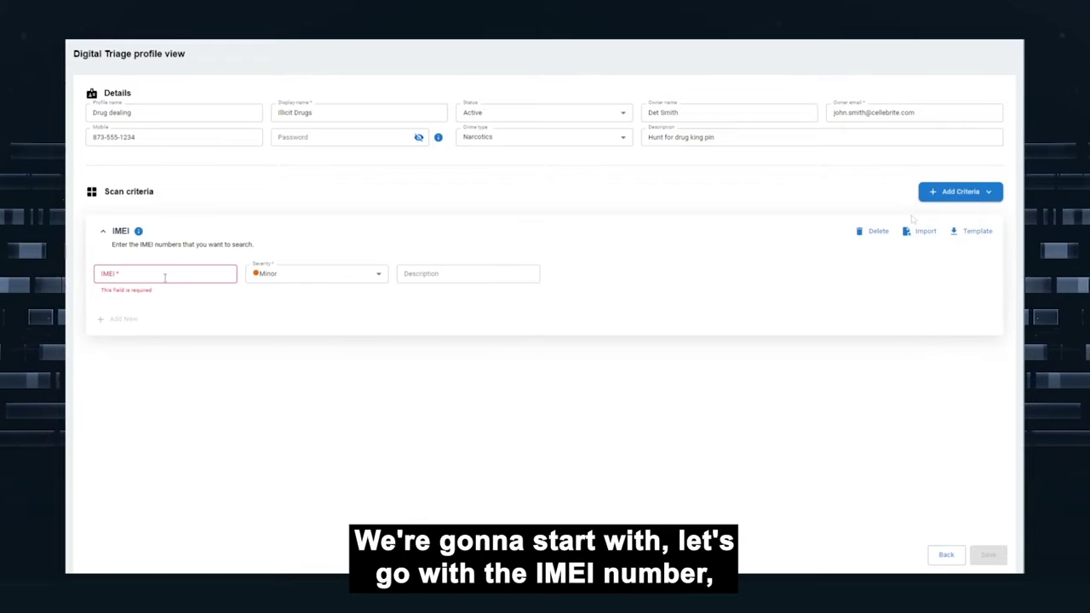
{"action": "left_click", "coordinate": [176, 272]}
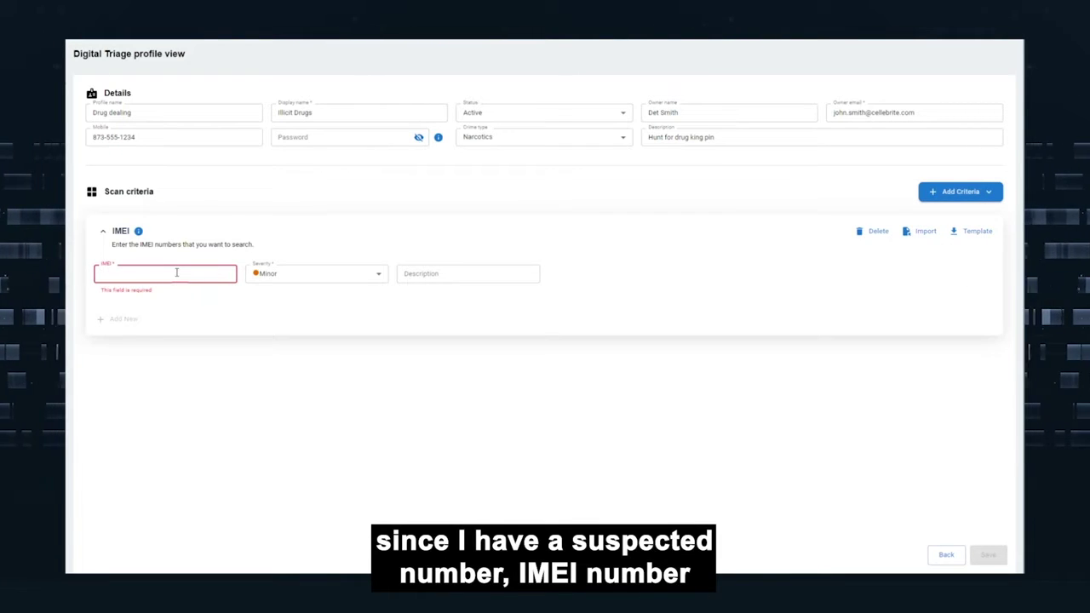
{"action": "key", "text": "ctrl+v"}
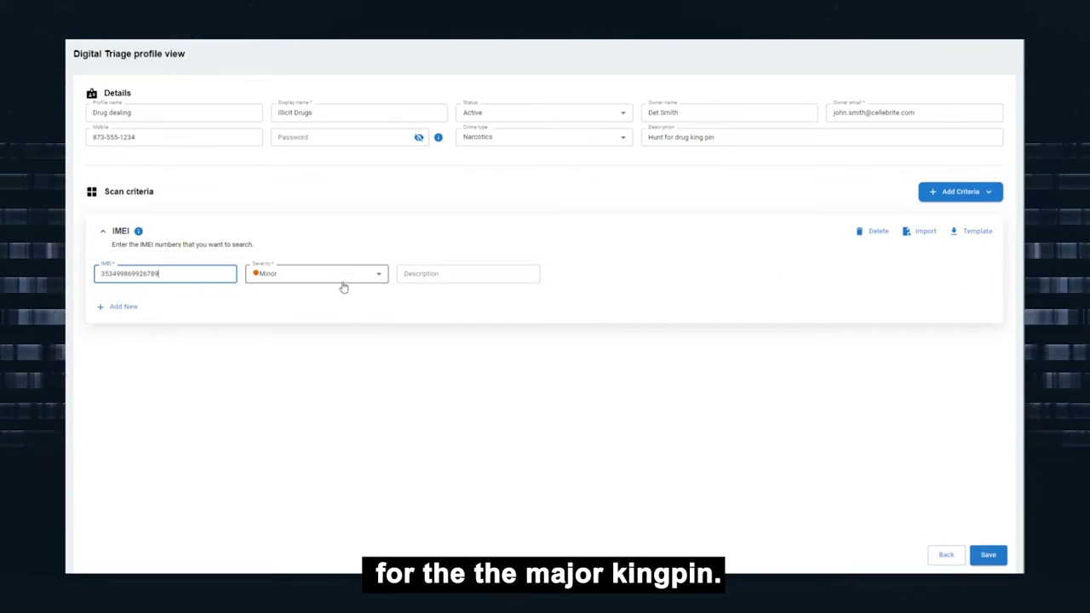
{"action": "left_click", "coordinate": [354, 277]}
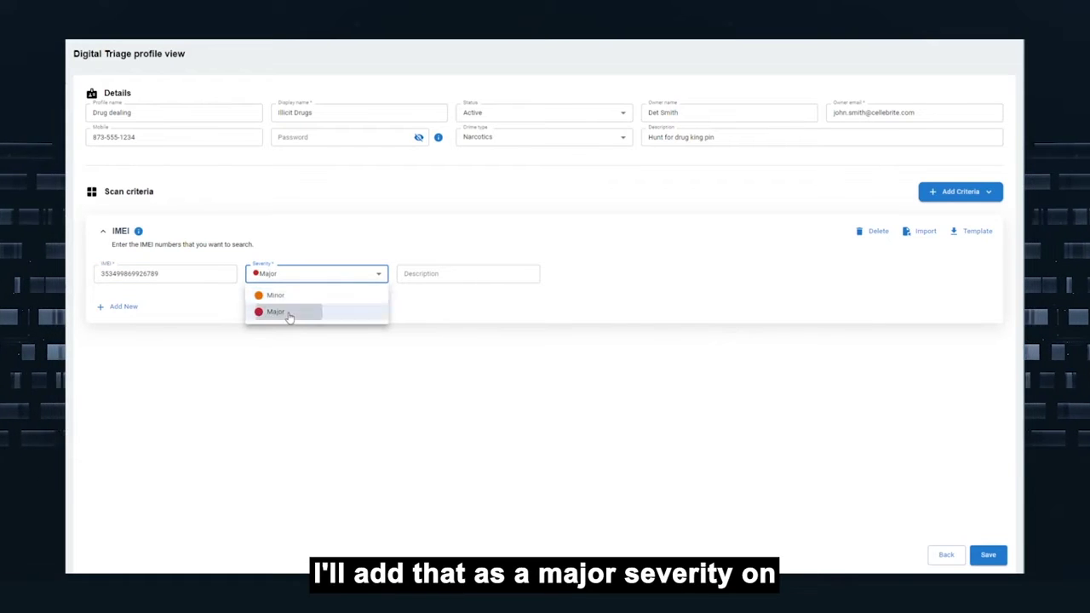
{"action": "left_click", "coordinate": [285, 313]}
{"action": "left_click", "coordinate": [437, 273]}
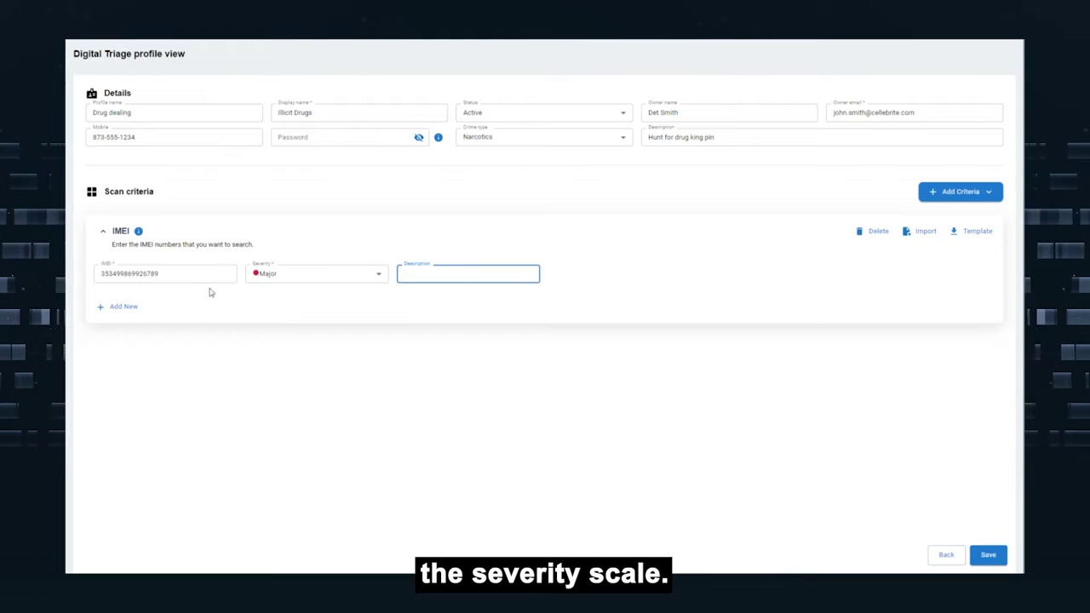
{"action": "type", "text": "Suspected King Pin"}
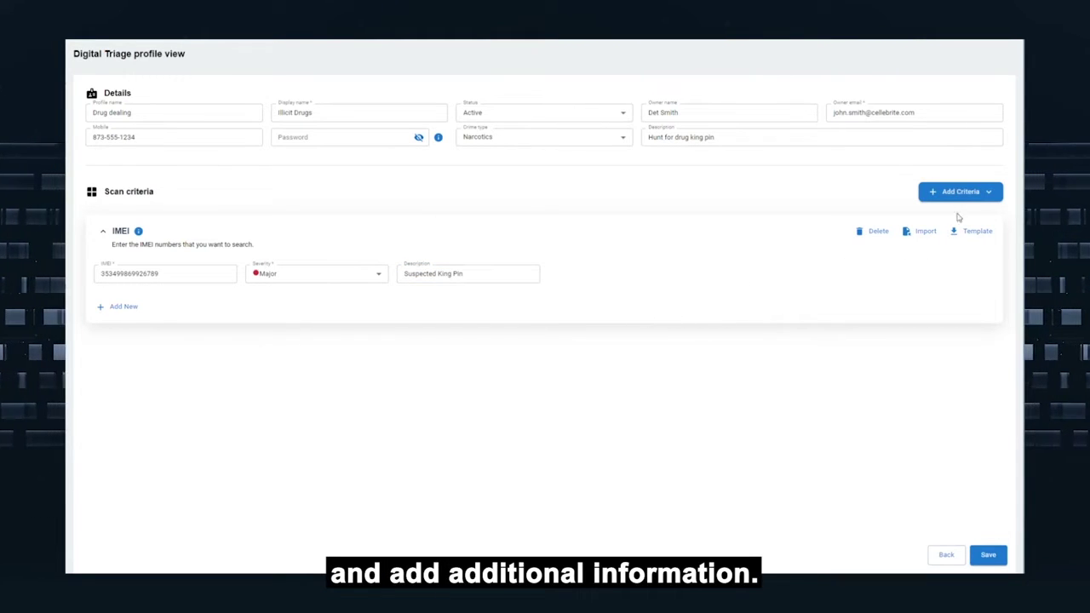
{"action": "left_click", "coordinate": [986, 193]}
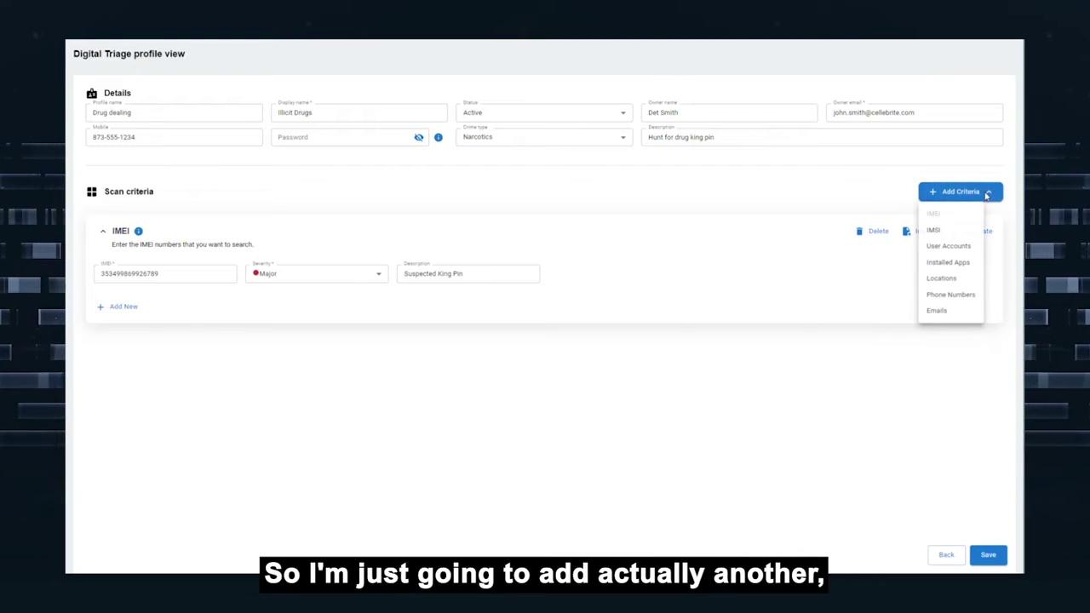
Add an Emails criterion with the suspect's email address, described as 'unconfirmed email'.
{"action": "left_click", "coordinate": [947, 311]}
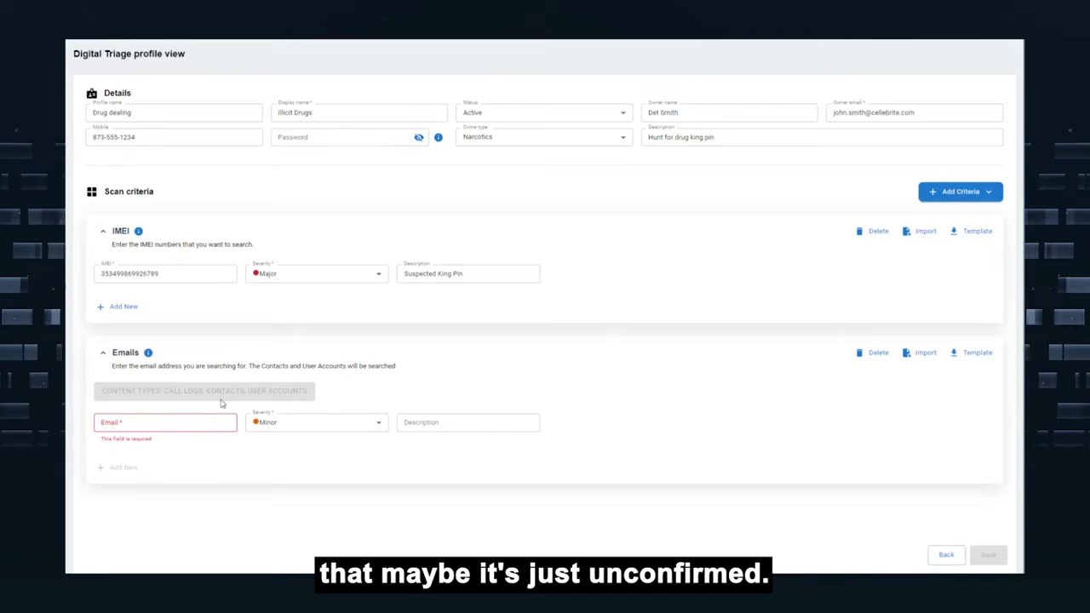
{"action": "left_click", "coordinate": [174, 417]}
{"action": "left_click", "coordinate": [494, 417]}
{"action": "type", "text": "unconfirmed email"}
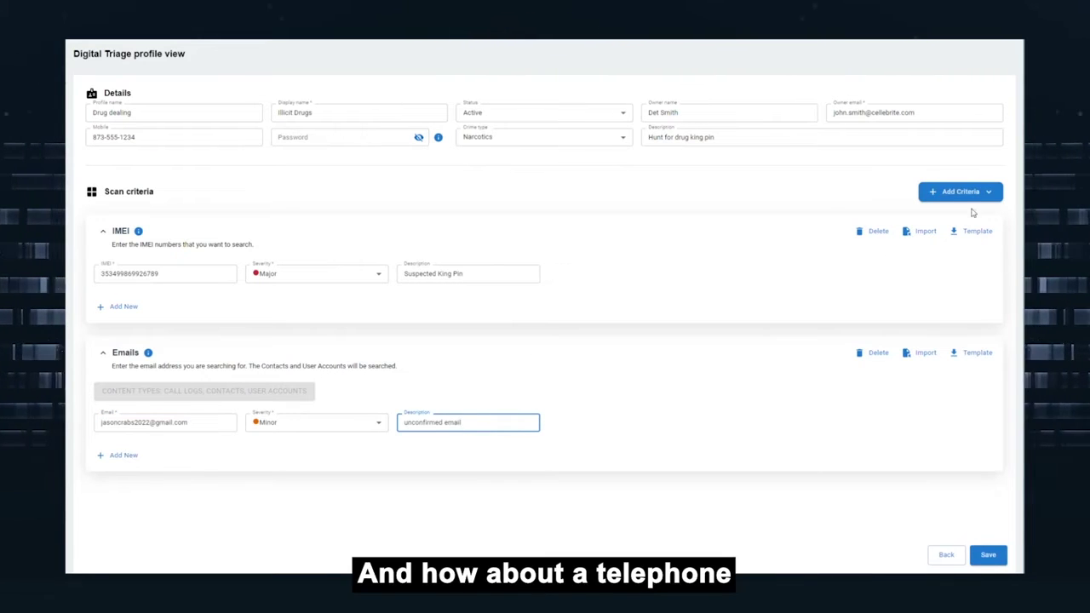
Add a Phone Numbers criterion with country code 1 and the suspect's number, then save the profile.
{"action": "left_click", "coordinate": [965, 194]}
{"action": "left_click", "coordinate": [957, 296]}
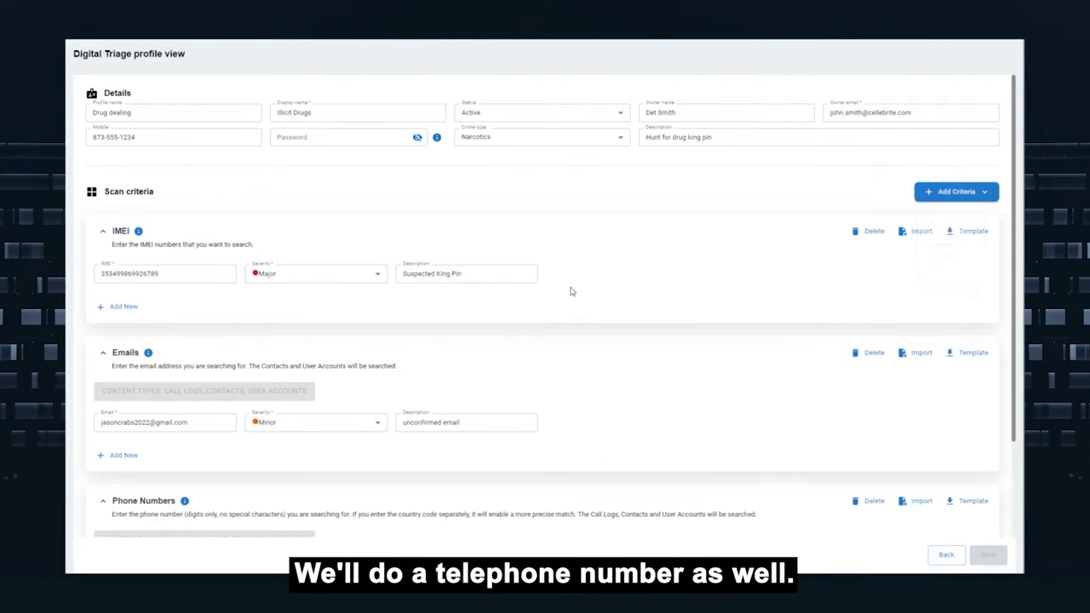
{"action": "scroll", "coordinate": [440, 363], "scroll_direction": "down", "scroll_amount": 2}
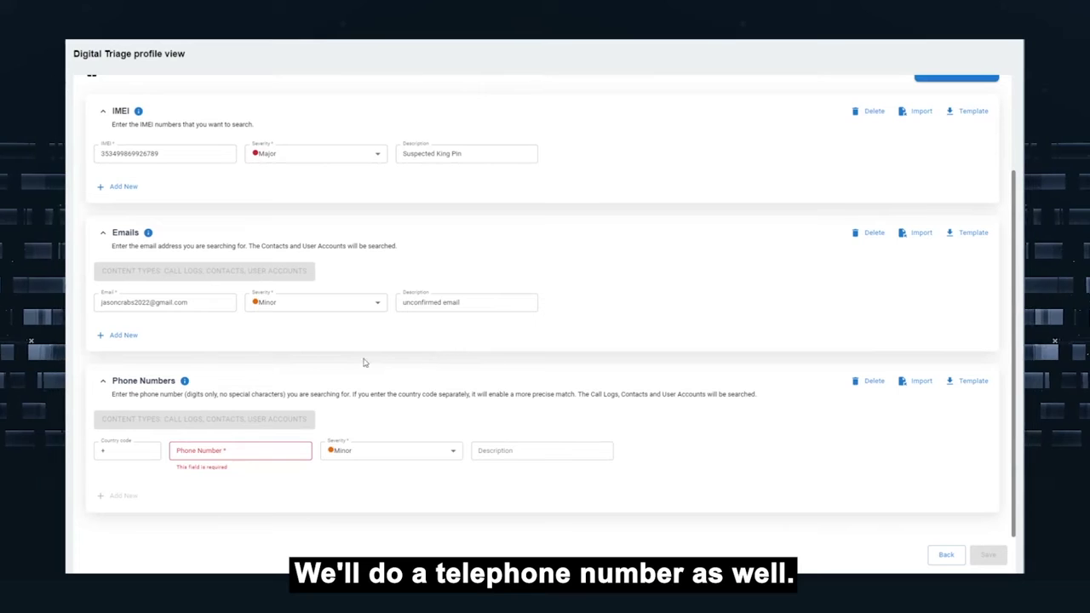
{"action": "left_click", "coordinate": [122, 457]}
{"action": "key", "text": "Tab"}
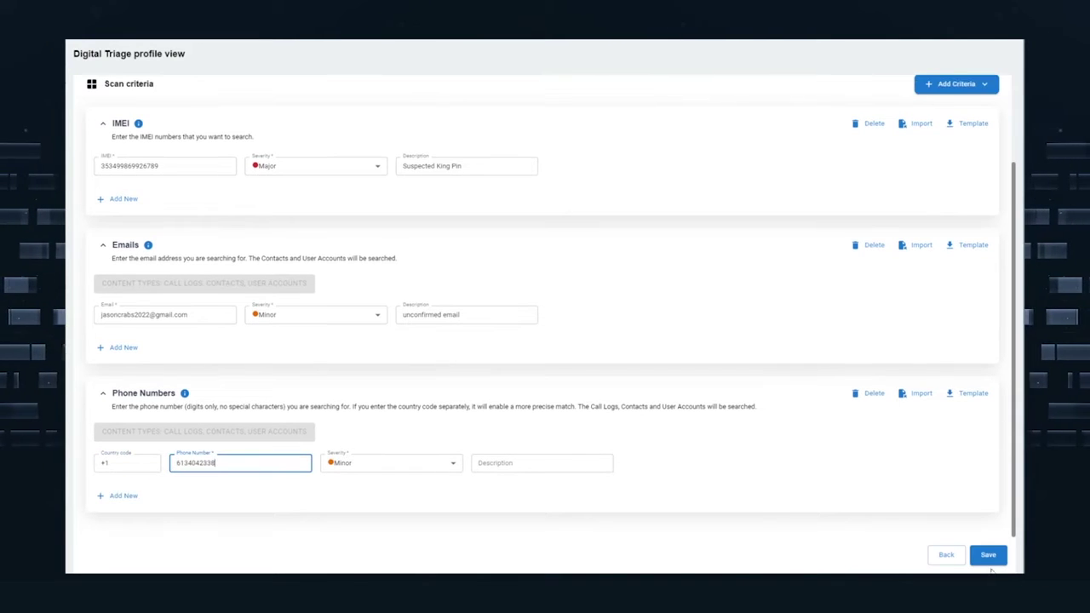
{"action": "left_click", "coordinate": [990, 555]}
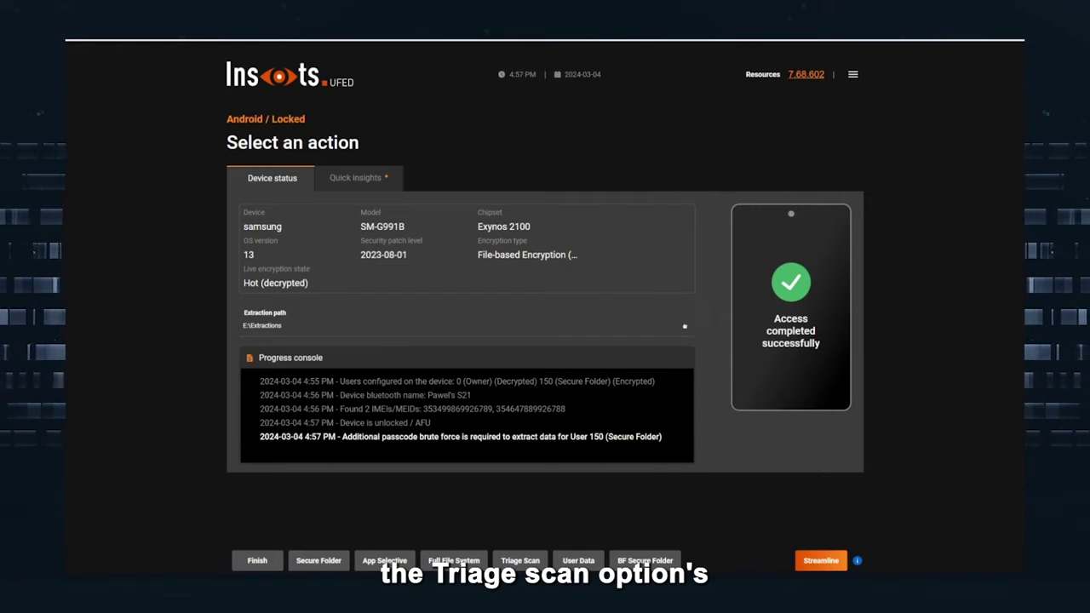
Run the Illicit Drugs triage scan on the Samsung SM-G991B and view matches by content type.
{"action": "left_click", "coordinate": [515, 561]}
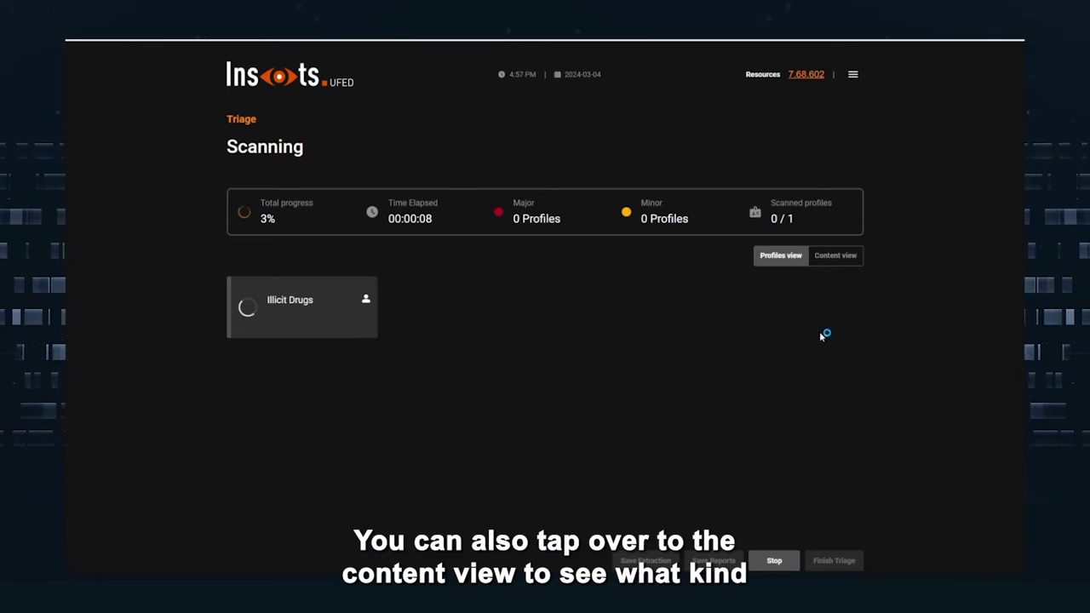
{"action": "left_click", "coordinate": [839, 256]}
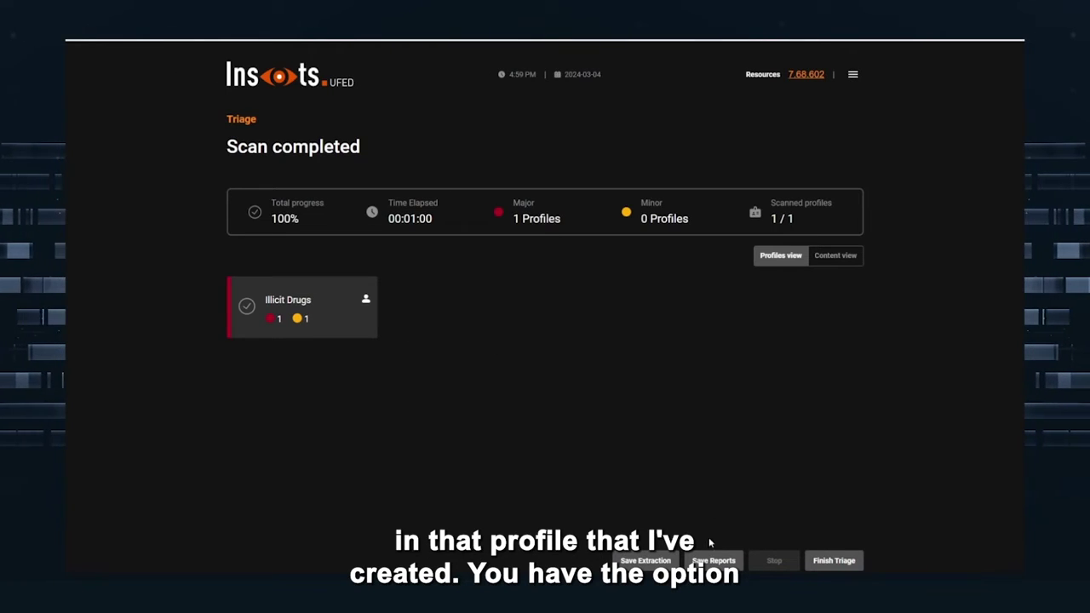
Save the extraction of the positive hits to the default location.
{"action": "left_click", "coordinate": [664, 563]}
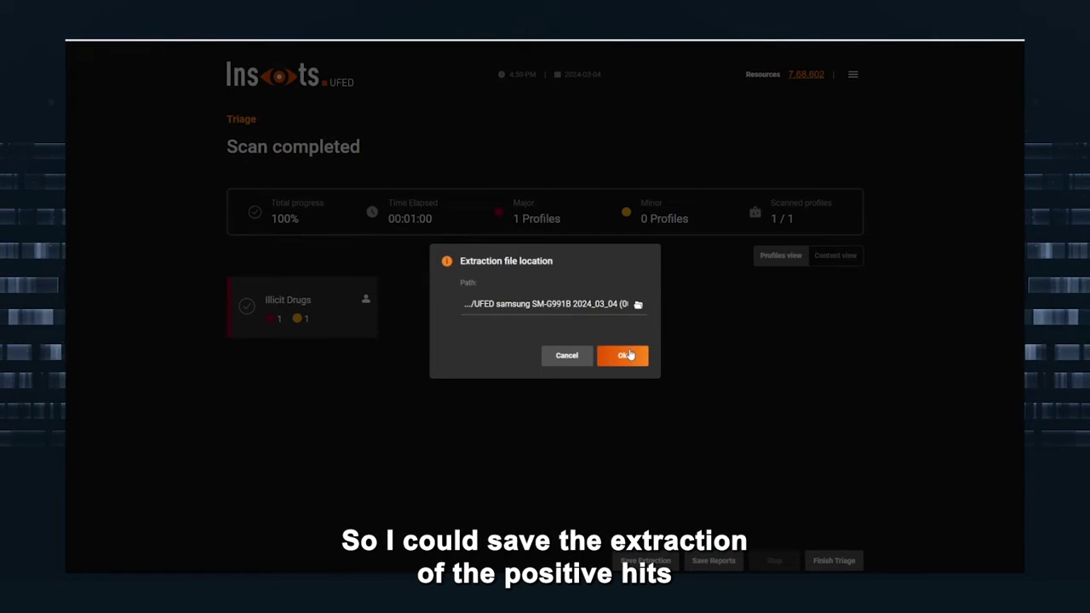
{"action": "left_click", "coordinate": [622, 355]}
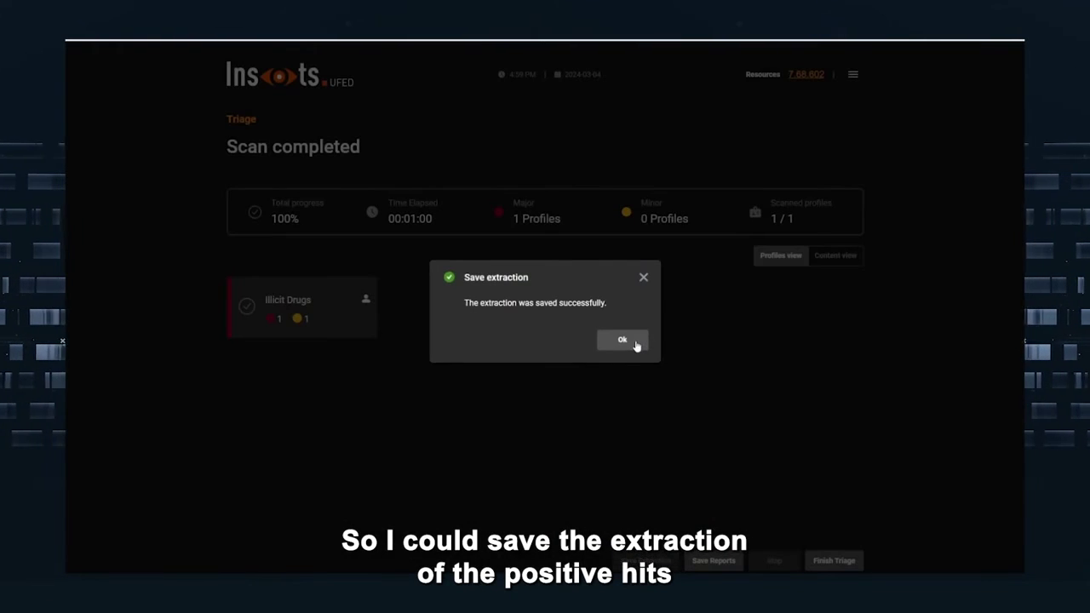
{"action": "left_click", "coordinate": [622, 340]}
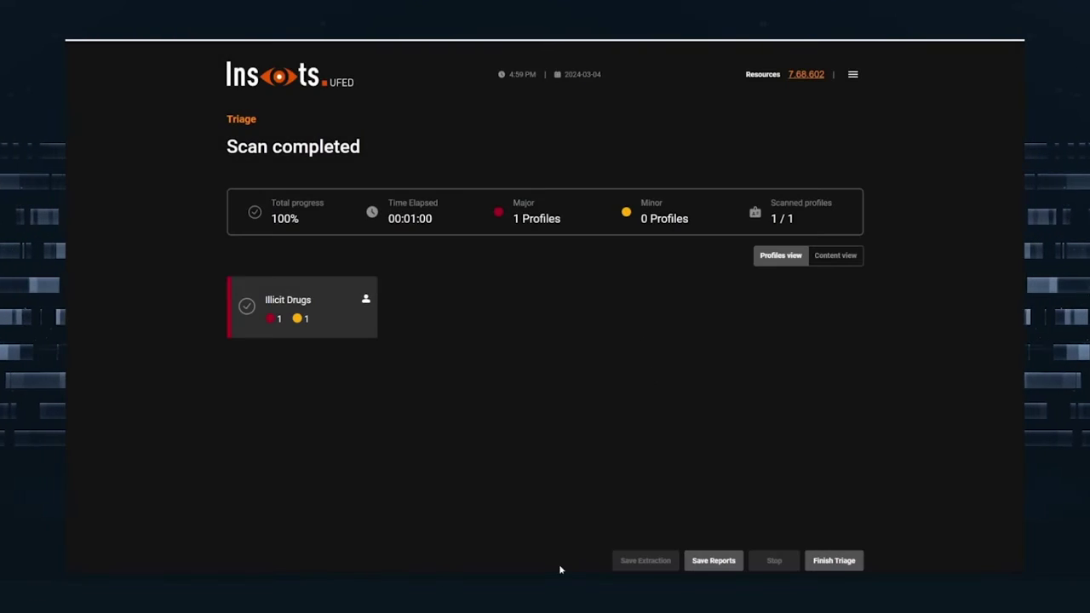
Save the triage reports and finish the triage.
{"action": "left_click", "coordinate": [729, 563]}
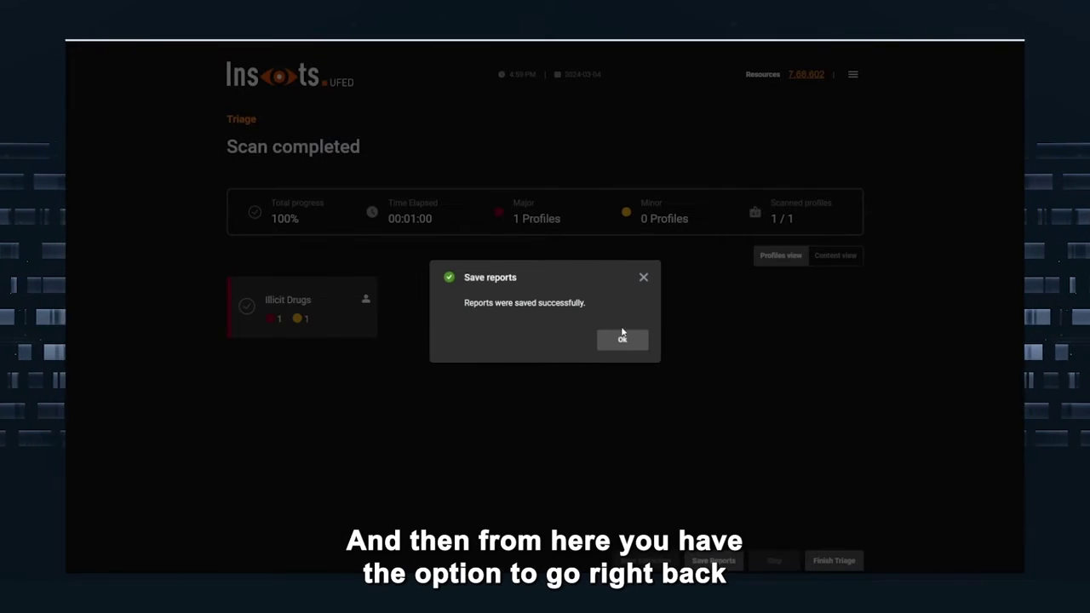
{"action": "left_click", "coordinate": [622, 338]}
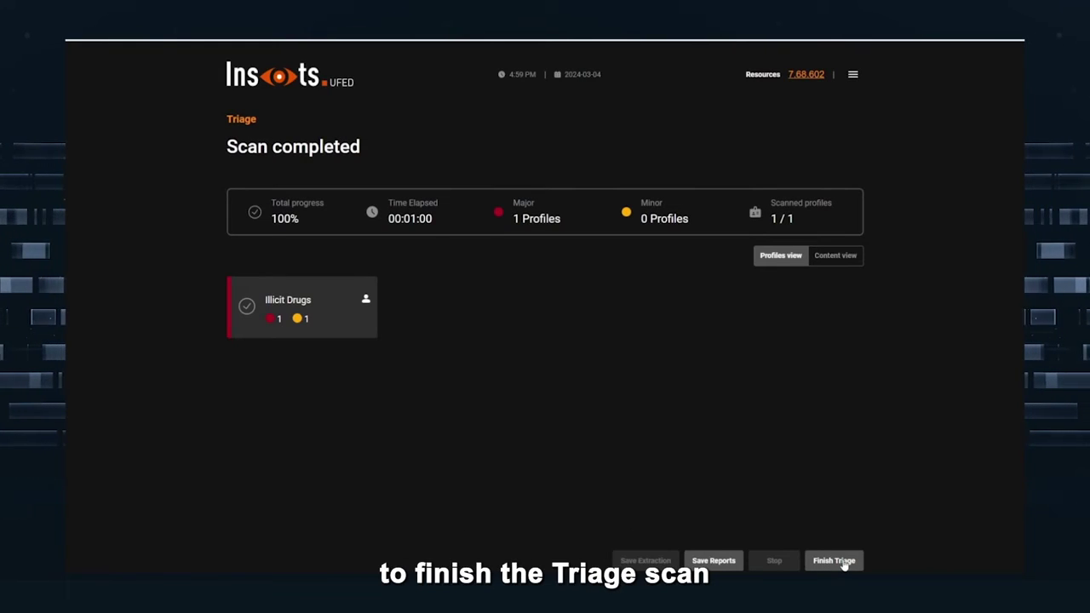
{"action": "left_click", "coordinate": [835, 561]}
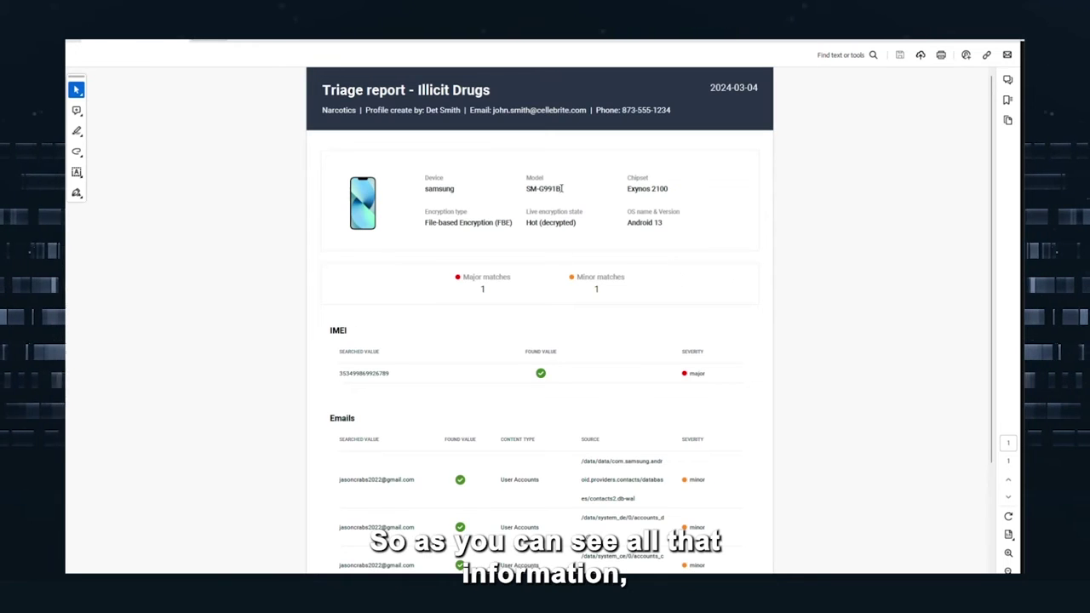
{"action": "scroll", "coordinate": [490, 322], "scroll_direction": "down", "scroll_amount": 1}
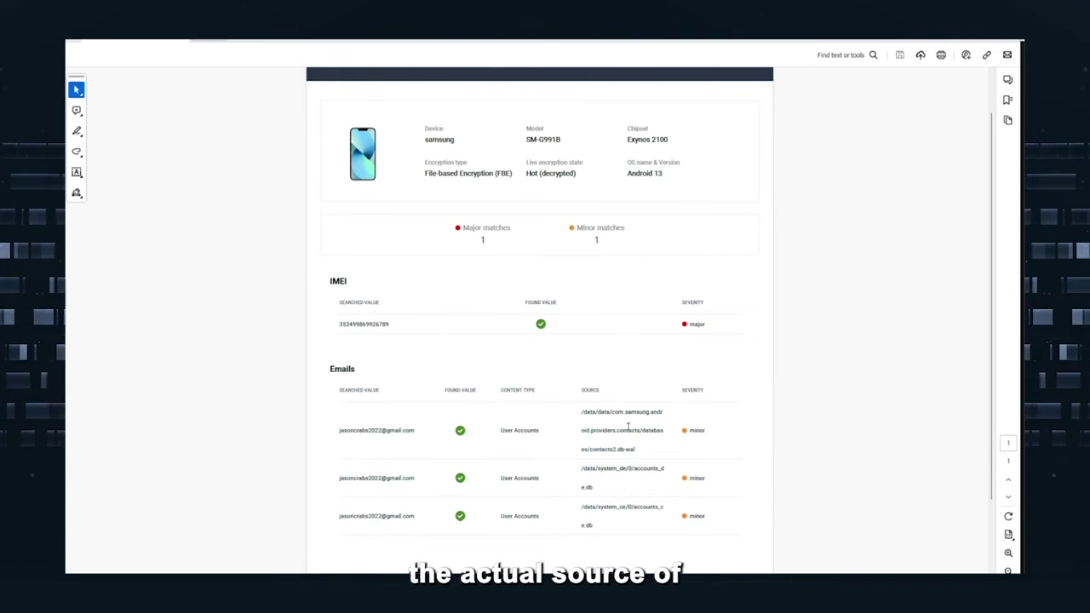